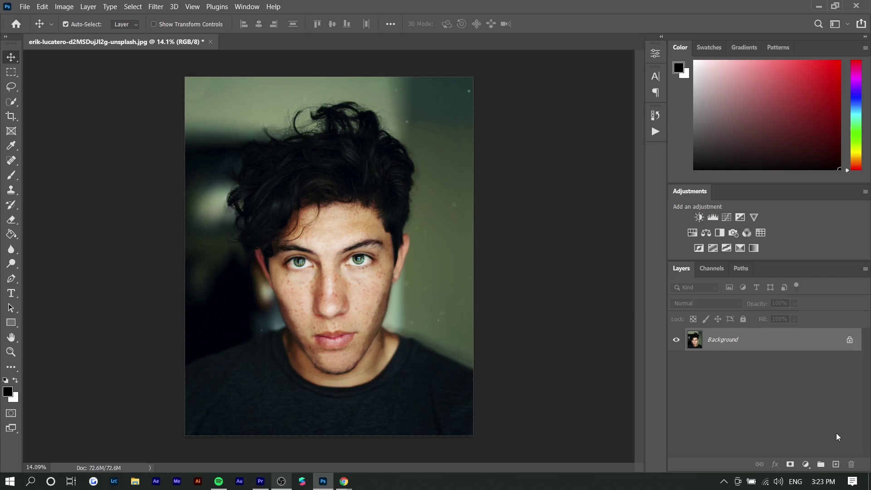
- Add a new empty layer above the Background photo and activate the Pen tool for outlining the eyes
click(835, 464)
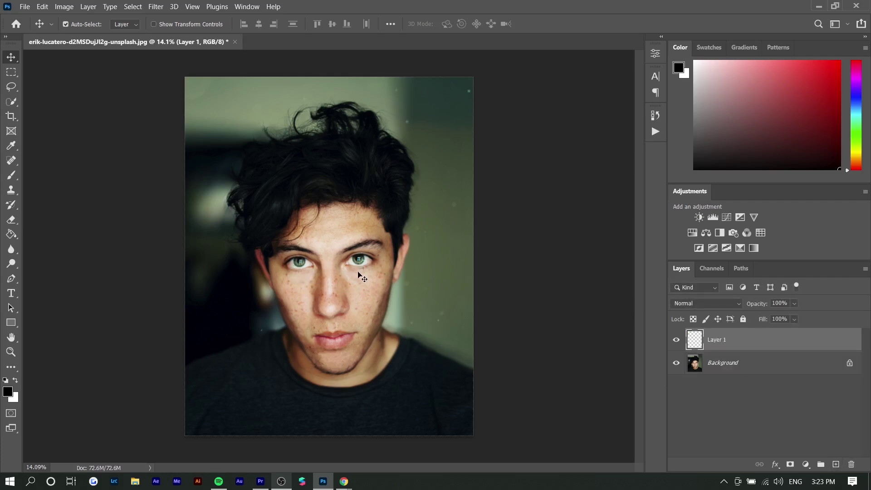
scroll(361, 275, up, 5)
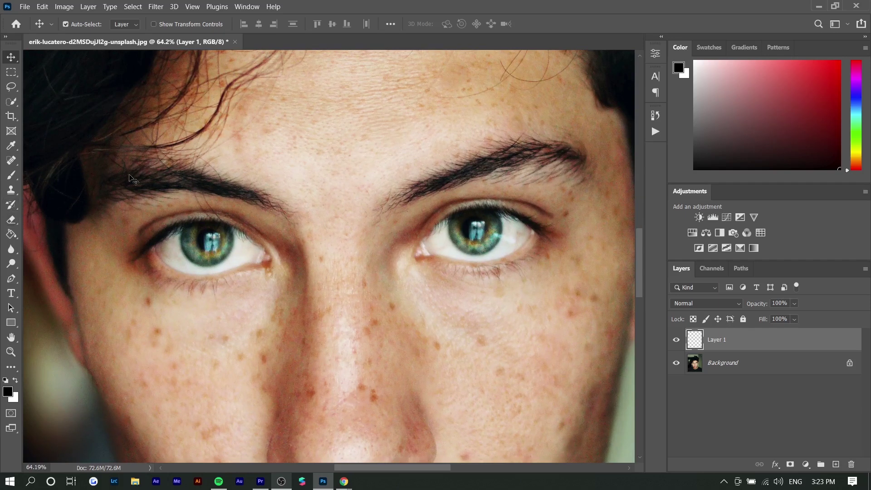
click(11, 279)
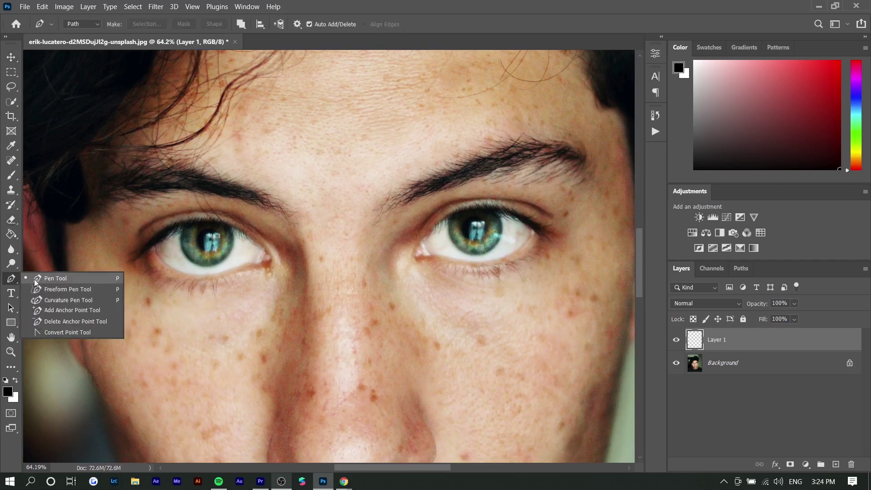
click(58, 278)
click(12, 86)
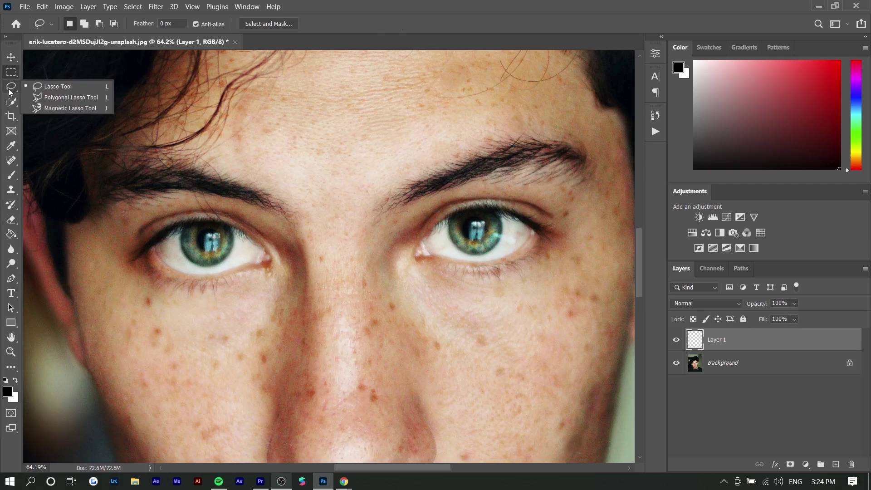
right_click(8, 104)
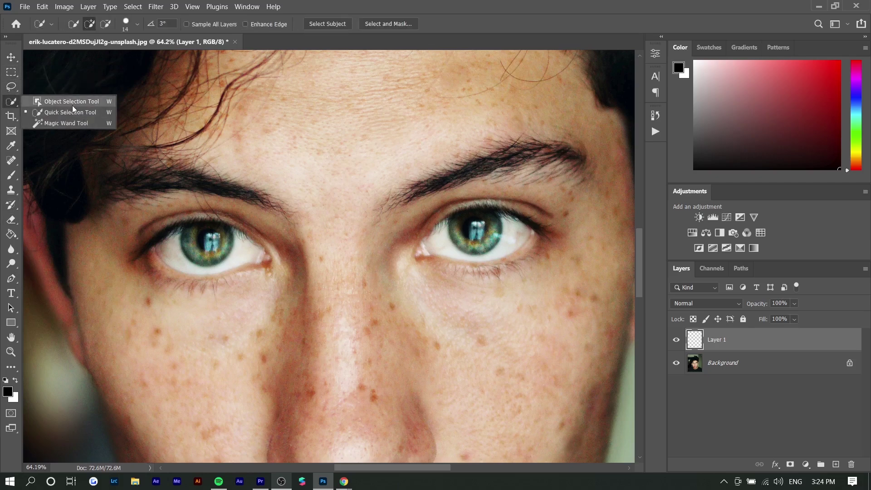
click(13, 283)
click(12, 279)
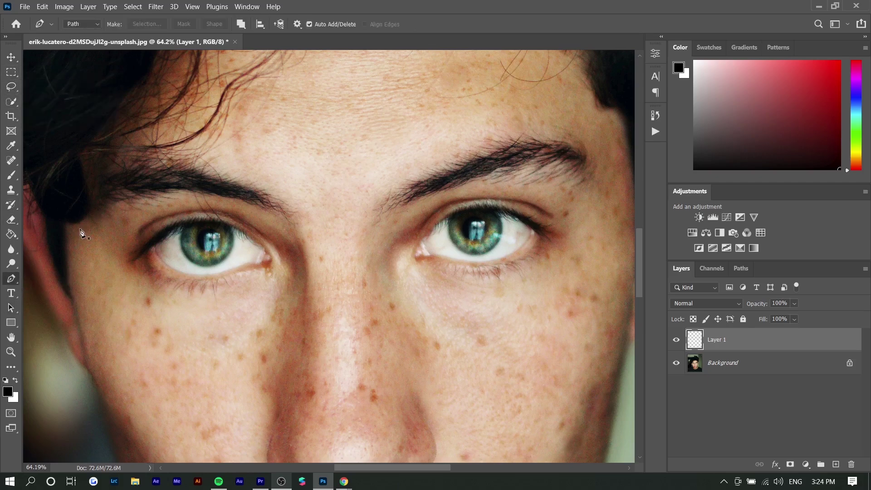
- Trace a closed, curved Pen path around the left-hand eye in the portrait, following its upper and lower lids
scroll(168, 215, up, 5)
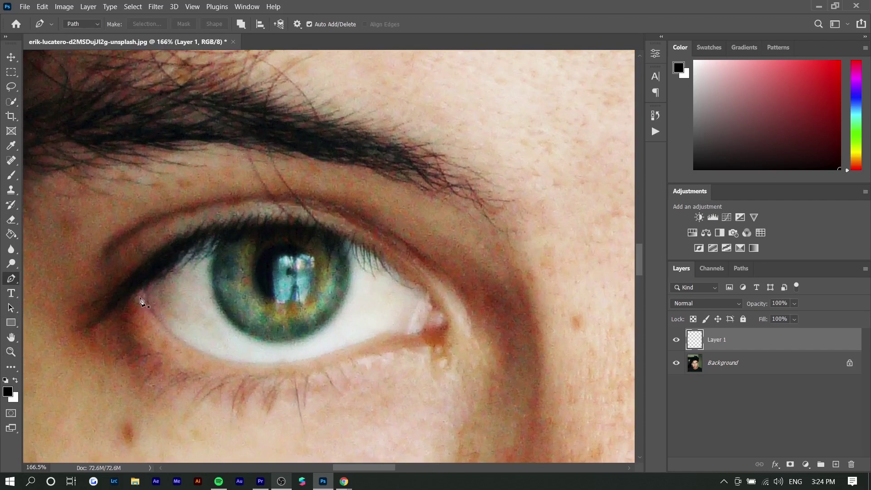
click(136, 296)
drag(224, 238, 263, 228)
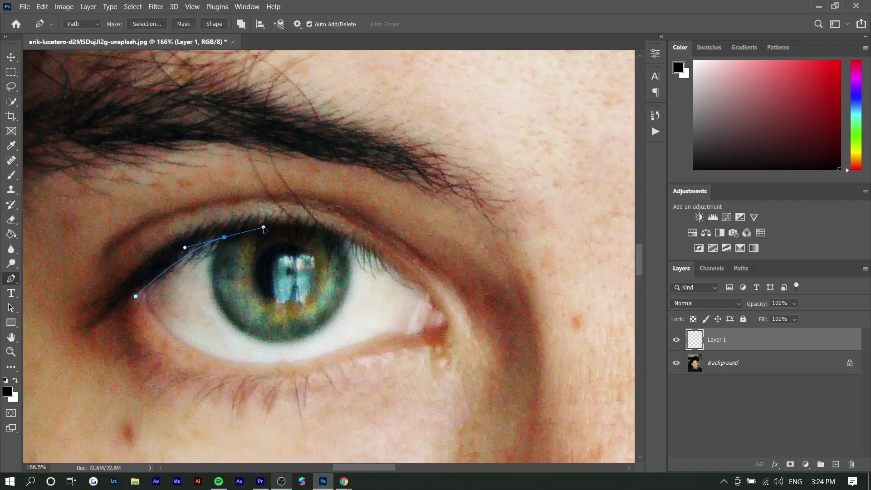
drag(361, 244, 373, 250)
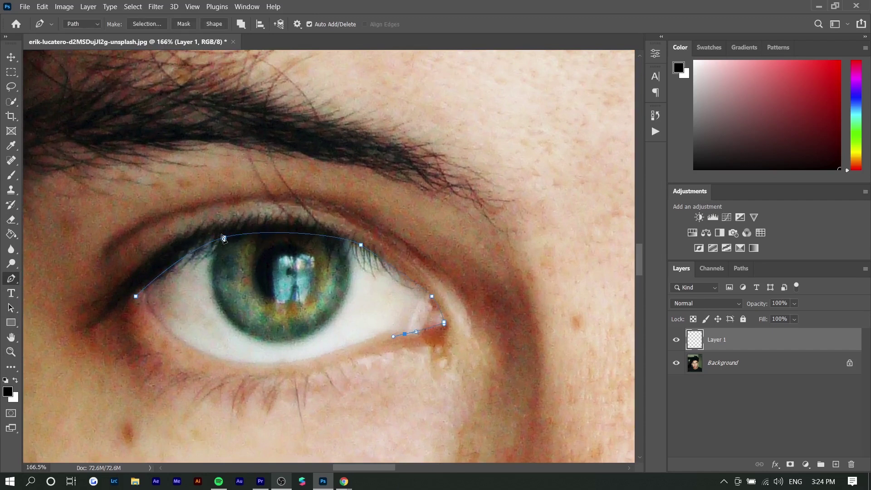
drag(314, 356, 296, 359)
click(225, 352)
click(197, 349)
click(136, 296)
- Fill the eye-shaped path on Layer 1 with solid white at 100% opacity and dismiss the path outline
right_click(284, 272)
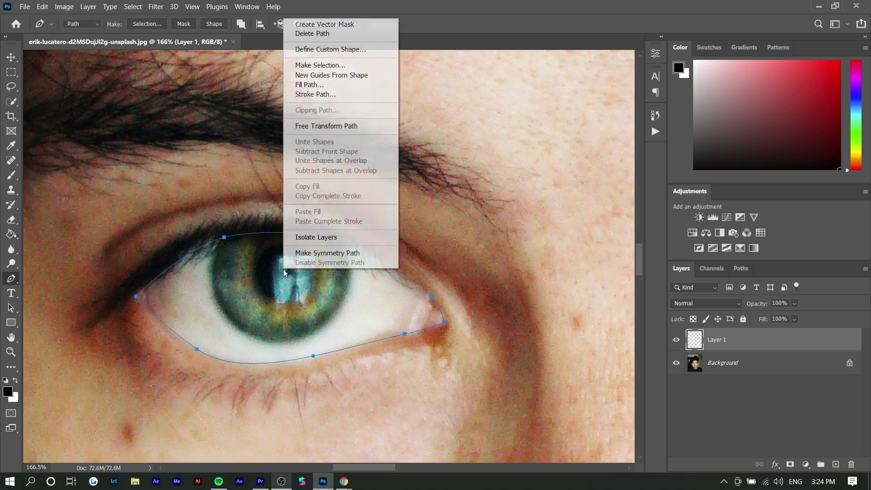
click(367, 89)
click(441, 114)
click(447, 117)
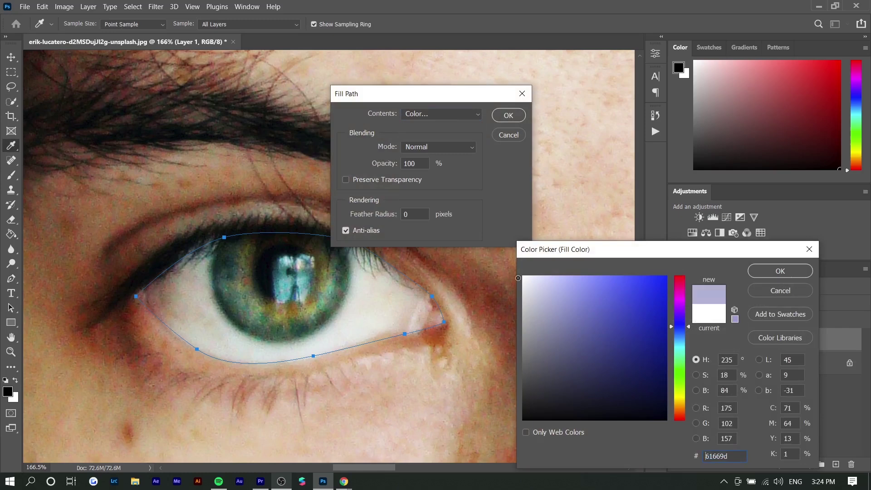
click(779, 271)
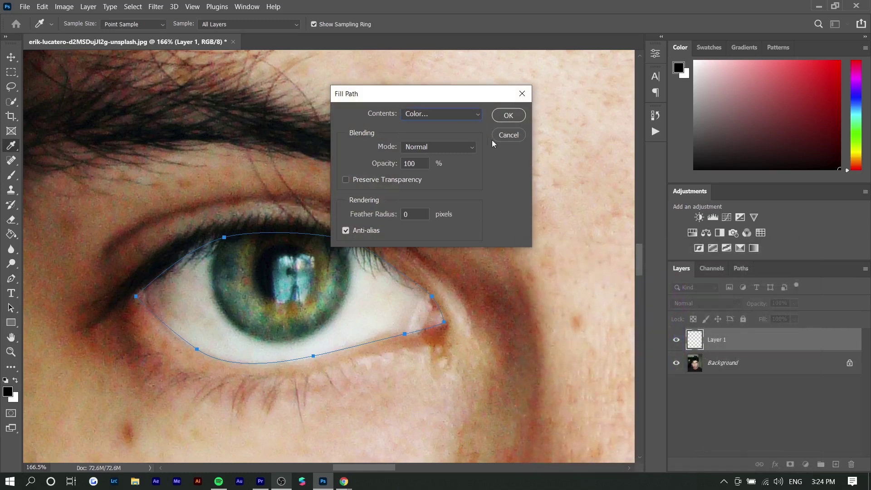
click(508, 115)
scroll(194, 287, down, 5)
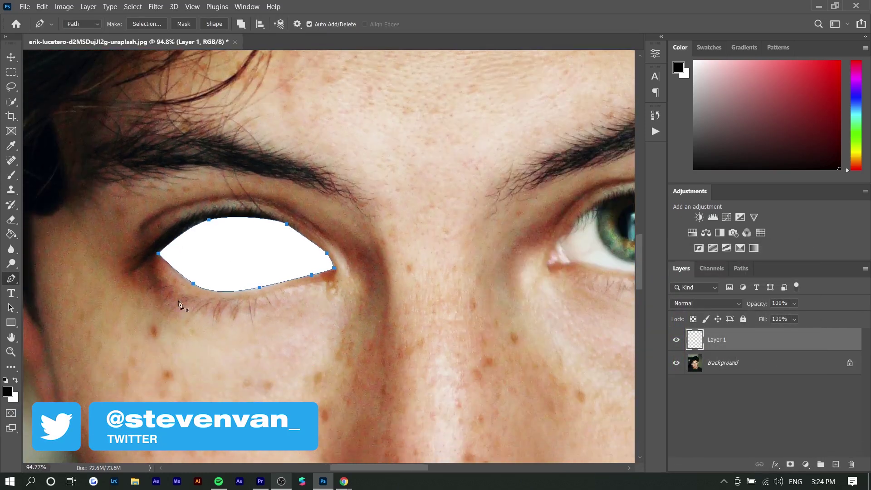
scroll(592, 241, up, 2)
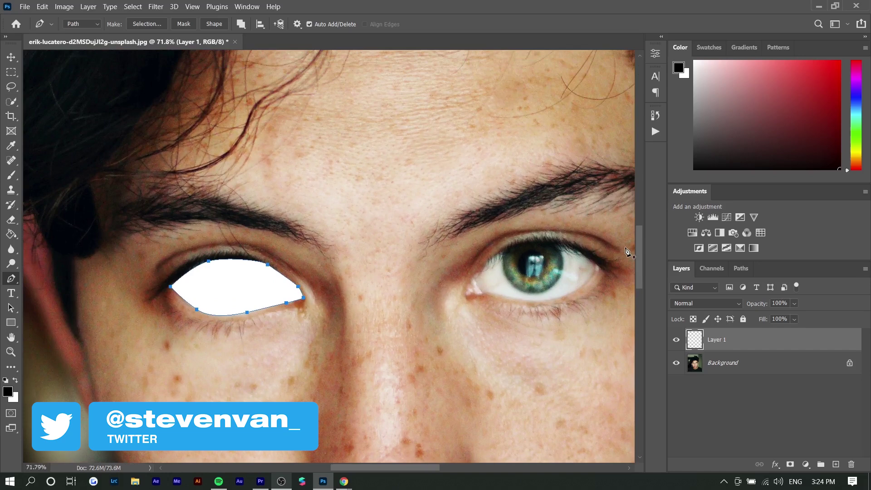
key(Escape)
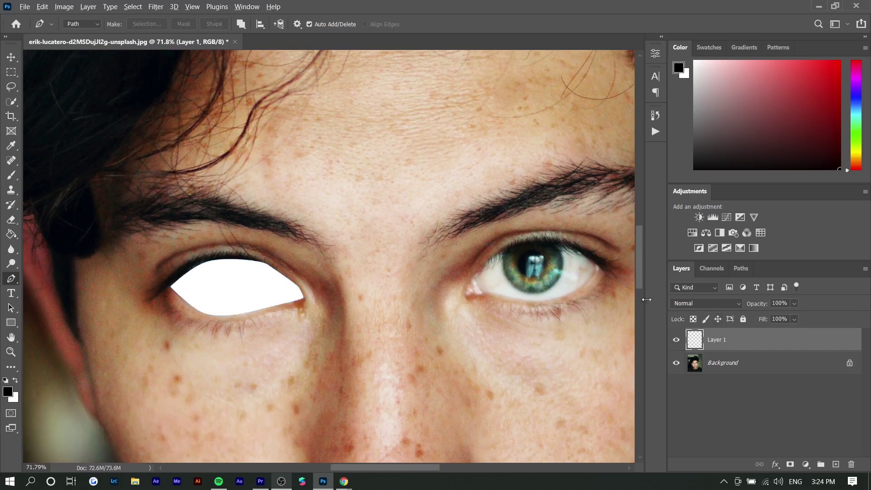
- Add another new layer and trace a closed Pen path around the right-hand eye in the portrait
scroll(635, 297, up, 4)
scroll(138, 298, down, 4)
scroll(558, 254, up, 8)
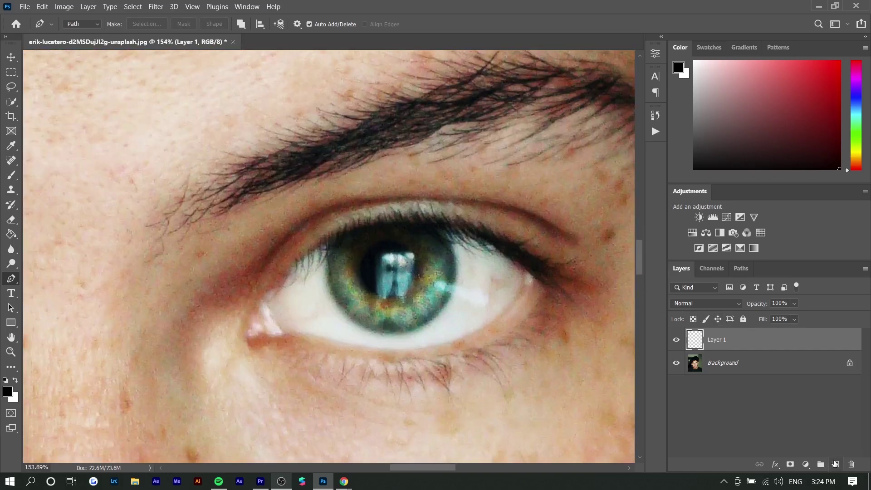
click(834, 464)
scroll(434, 288, up, 1)
click(218, 336)
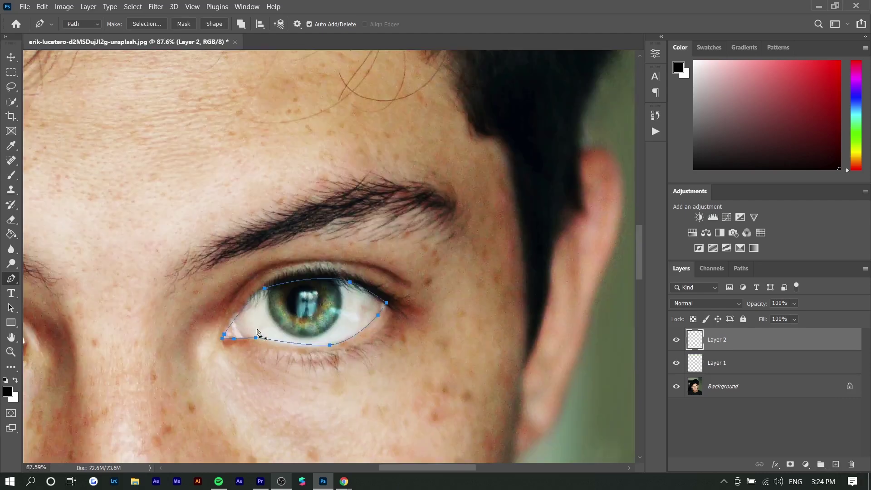
- Fill the right-hand eye's path on Layer 2 with solid white and leave the Pen tool for the Move tool
right_click(338, 268)
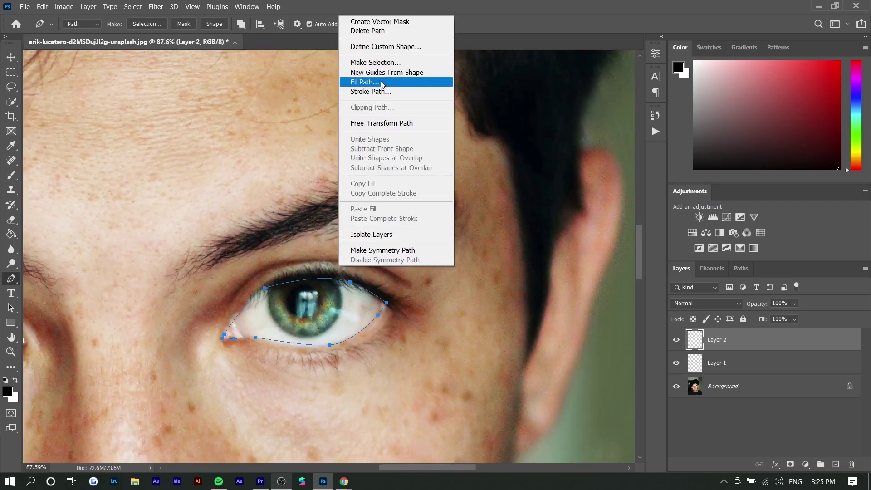
click(365, 83)
click(507, 115)
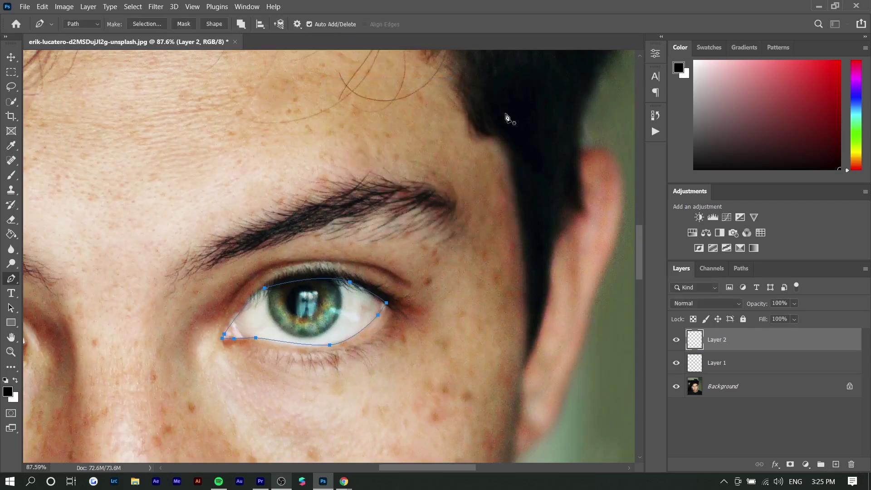
click(11, 57)
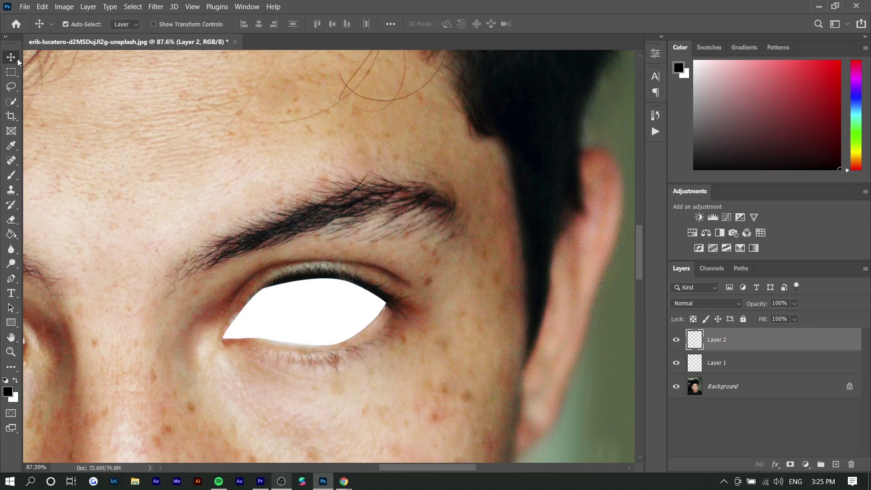
- Review both white-filled eyes against the rest of the portrait
scroll(263, 365, down, 6)
scroll(254, 395, down, 1)
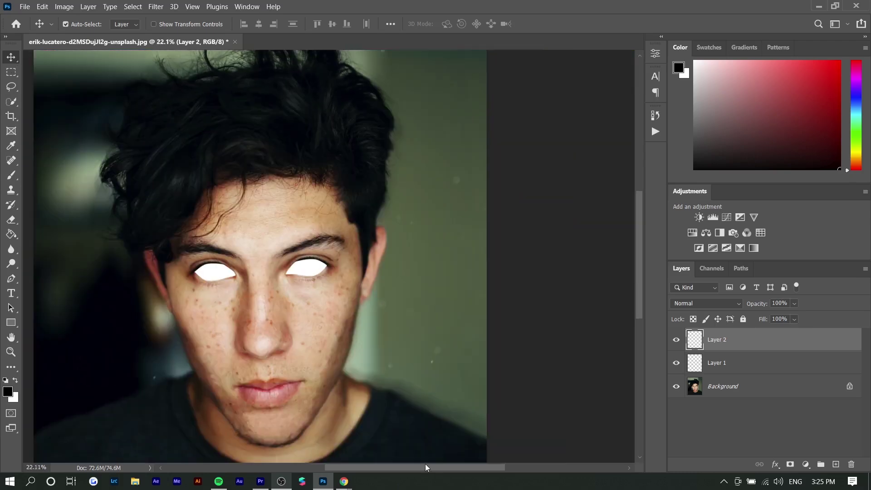
drag(419, 468, 382, 465)
scroll(408, 399, down, 2)
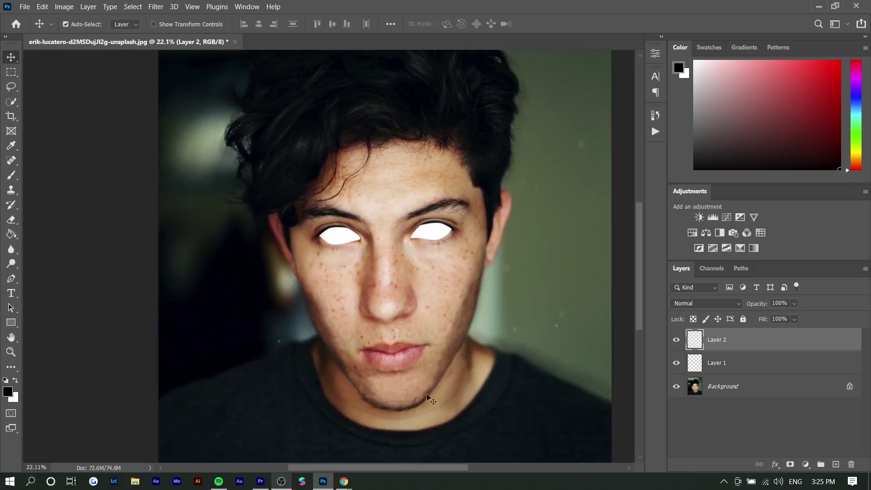
scroll(341, 367, down, 1)
scroll(416, 345, down, 1)
scroll(326, 234, up, 5)
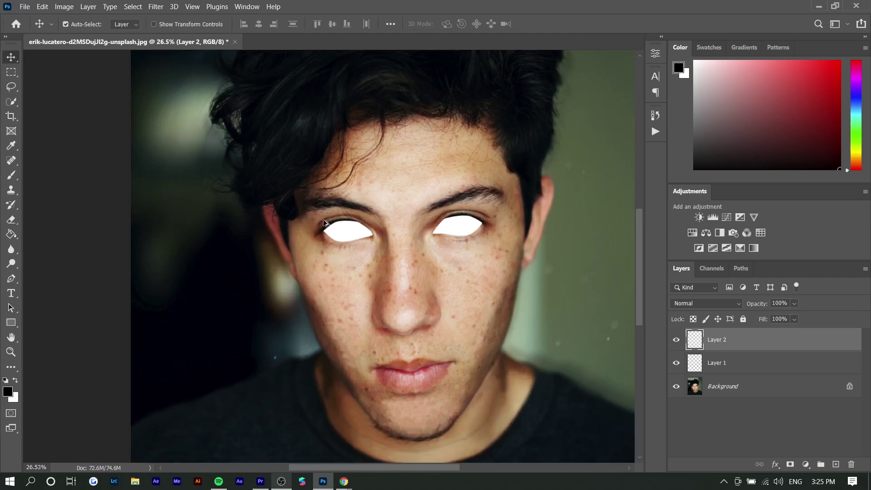
- Check which eye Layer 2 and Layer 1 each contain by hiding and showing them in turn
right_click(741, 344)
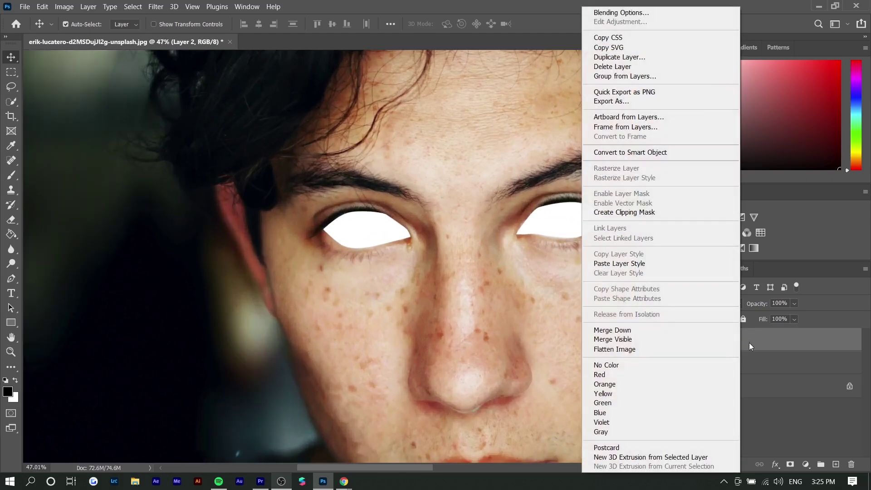
click(749, 343)
click(681, 342)
click(677, 340)
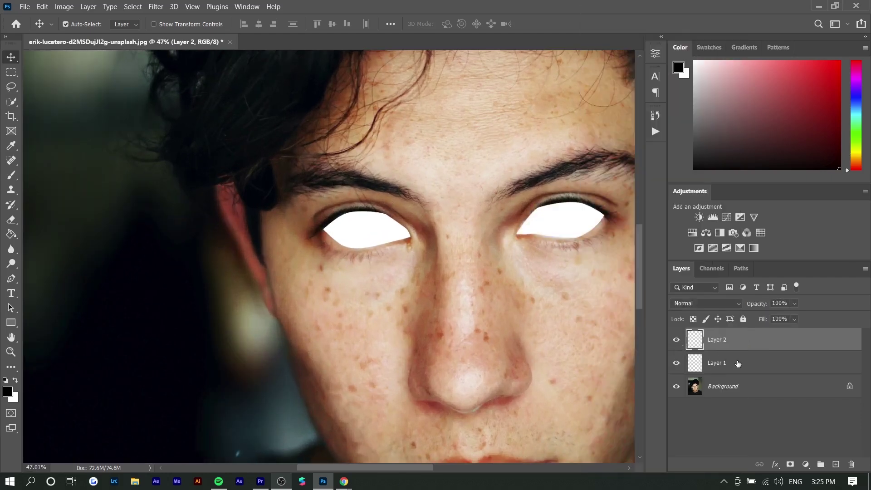
click(738, 363)
click(675, 363)
click(676, 362)
- Open the blending options of Layer 1, enable Outer Glow and Inner Glow, and show the Outer Glow settings
right_click(722, 362)
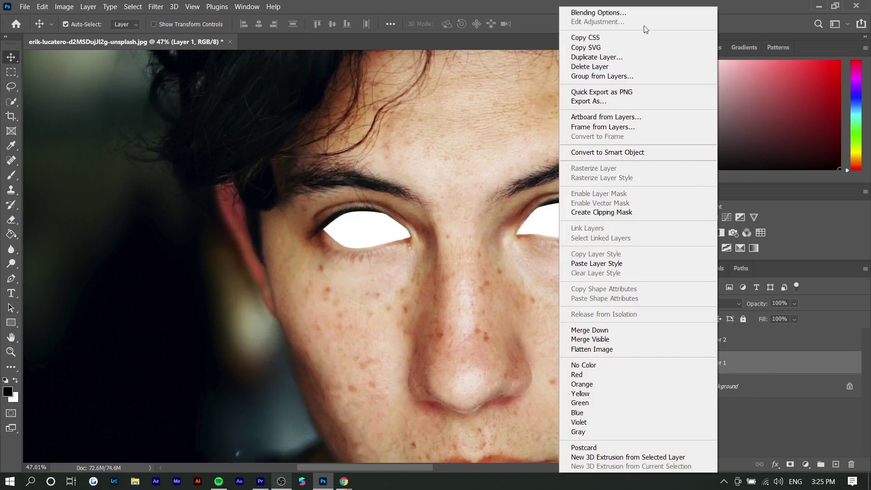
click(634, 27)
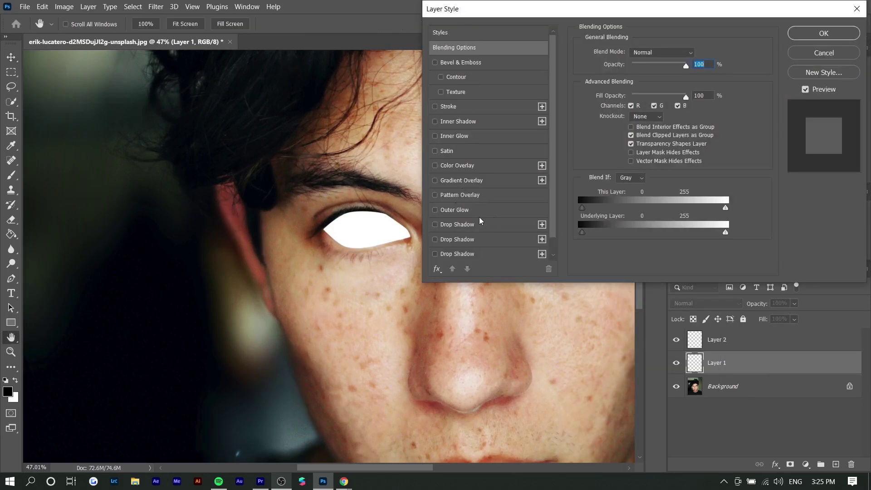
click(436, 211)
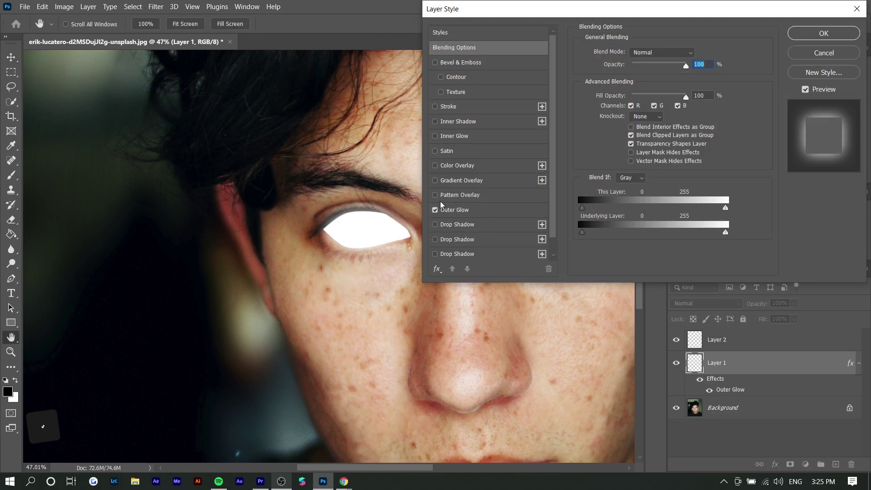
click(440, 141)
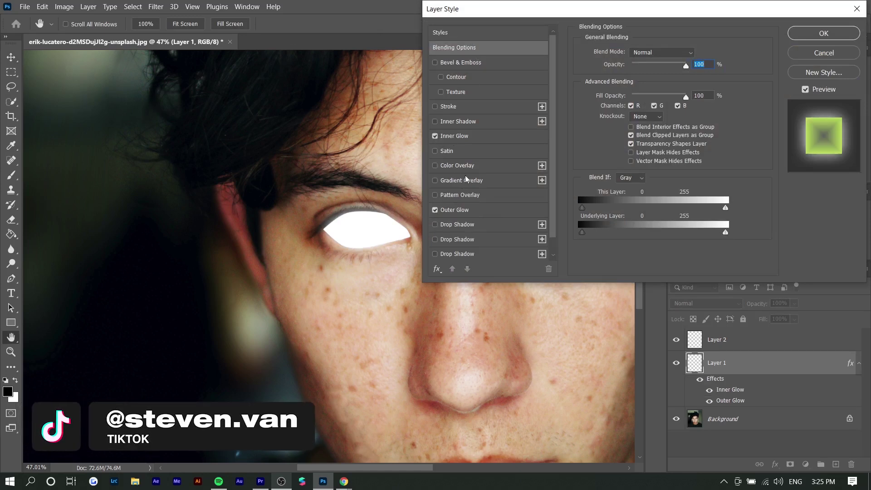
click(449, 211)
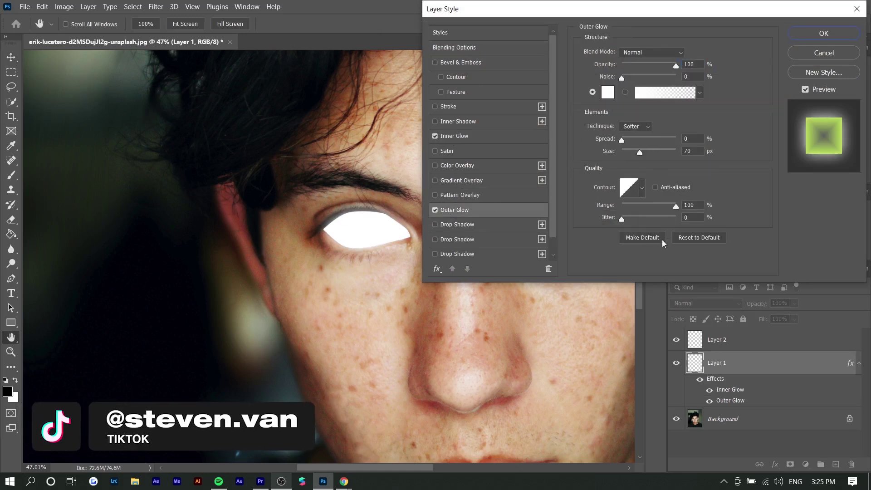
- Reset Layer 1's Outer Glow to its defaults, then keep spread at 0% and set size to 109 px and opacity to 63%
click(691, 238)
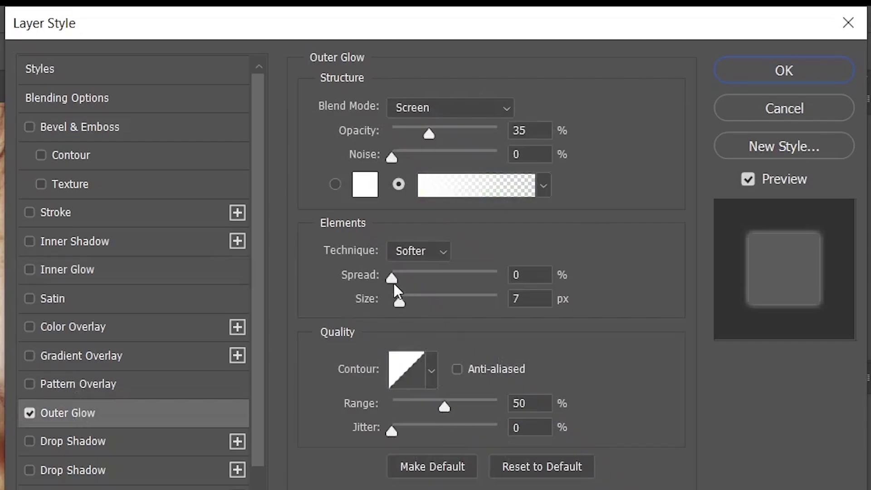
drag(392, 279, 505, 285)
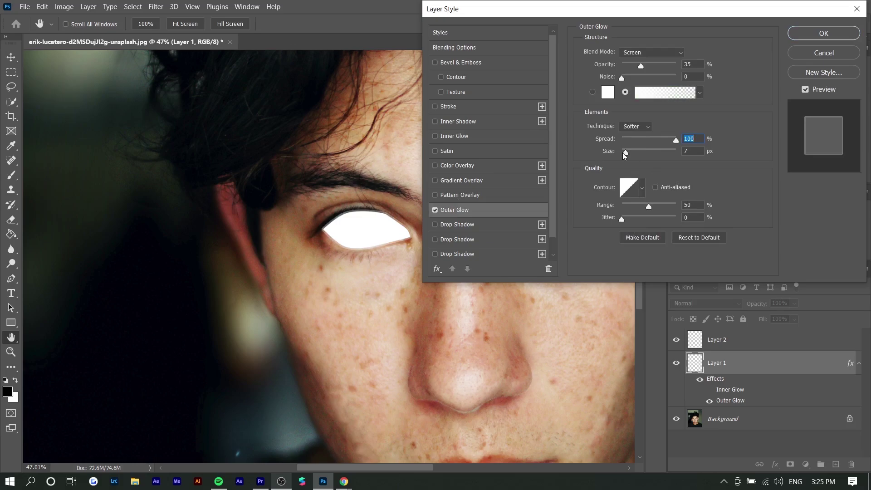
drag(399, 302, 446, 302)
drag(650, 153, 633, 153)
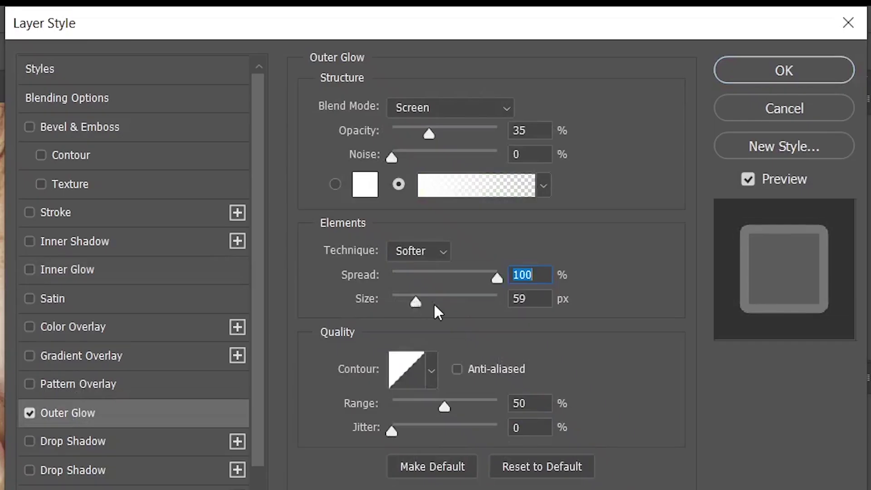
drag(415, 305, 443, 305)
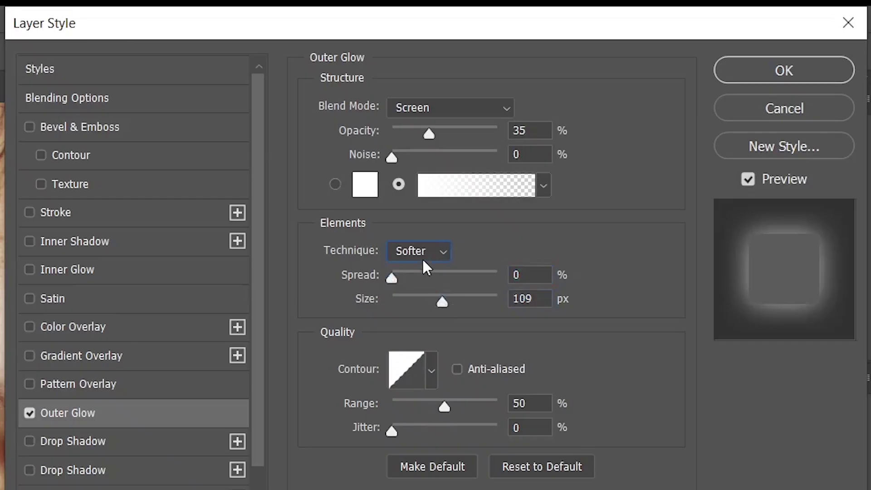
drag(429, 136, 477, 152)
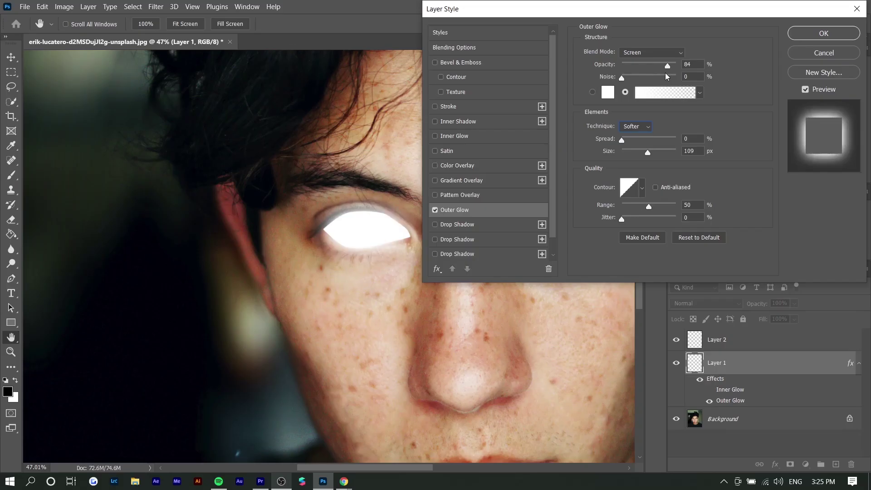
drag(666, 77, 656, 82)
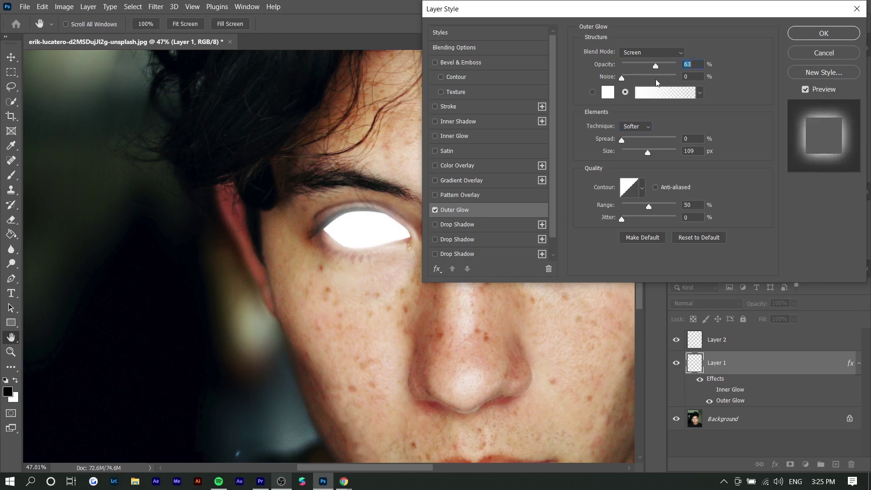
- Enable Layer 1's Inner Glow with blend mode Normal, size 46 px, opacity 24% and white as the glow colour
click(470, 139)
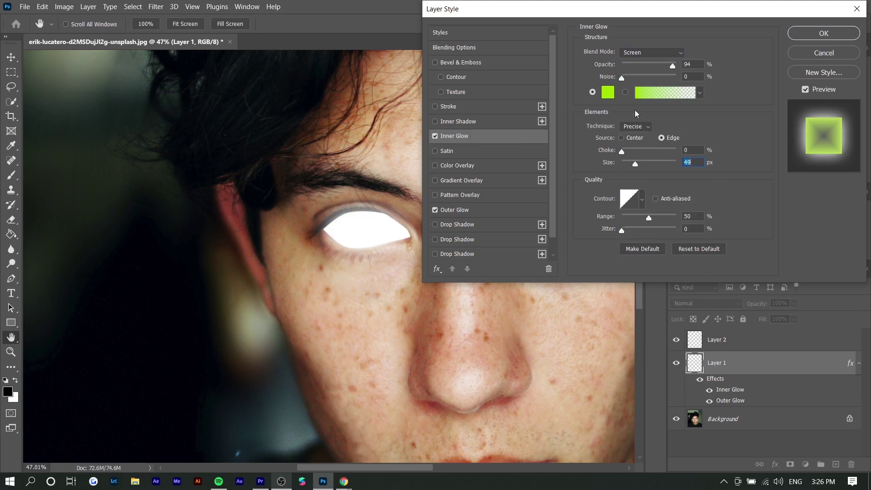
click(657, 54)
click(653, 60)
mouse_move(634, 167)
mouse_down()
mouse_move(625, 167)
mouse_move(638, 166)
mouse_up()
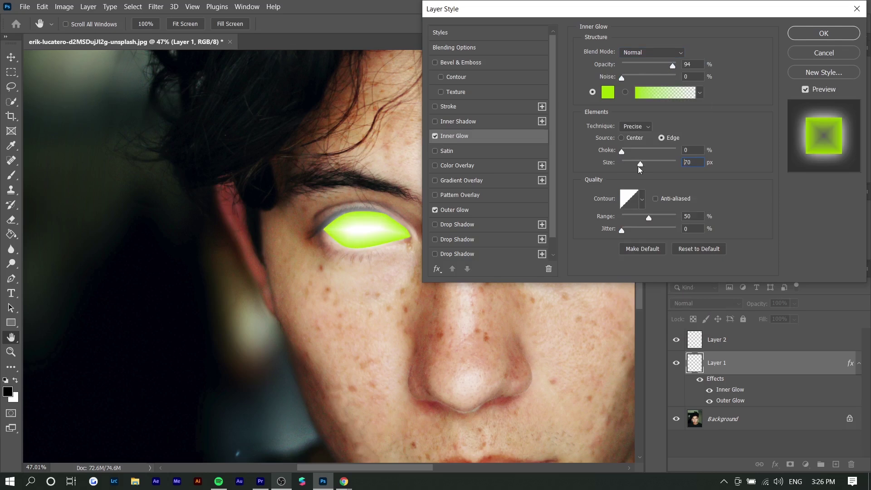
drag(636, 66, 633, 73)
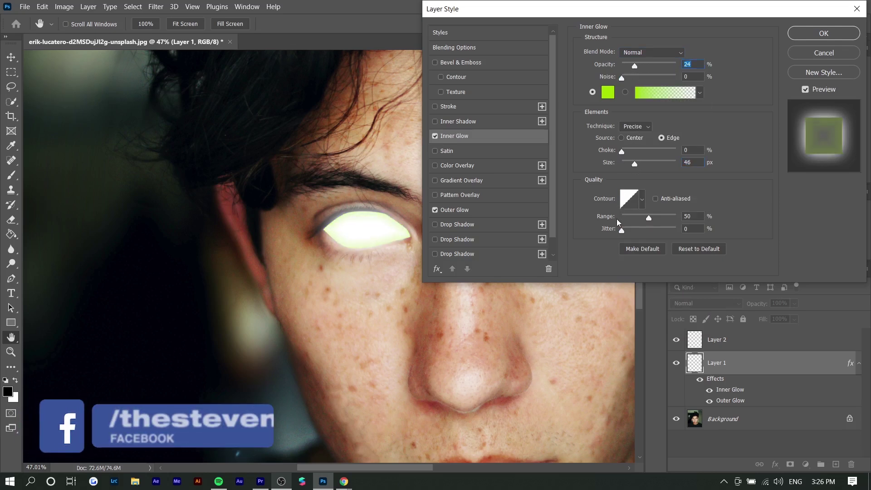
click(610, 96)
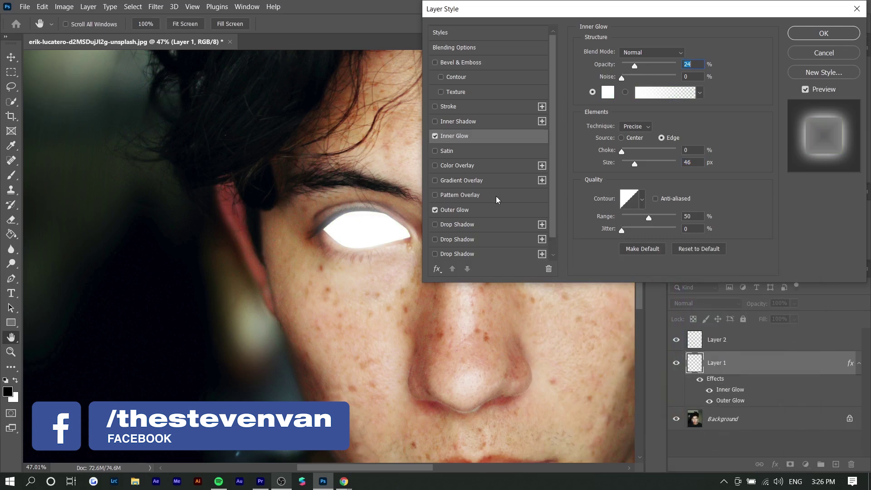
- Change Layer 1's Outer Glow colour to light cyan at hue 189°, with size 128 px and opacity 67%
click(478, 209)
click(608, 92)
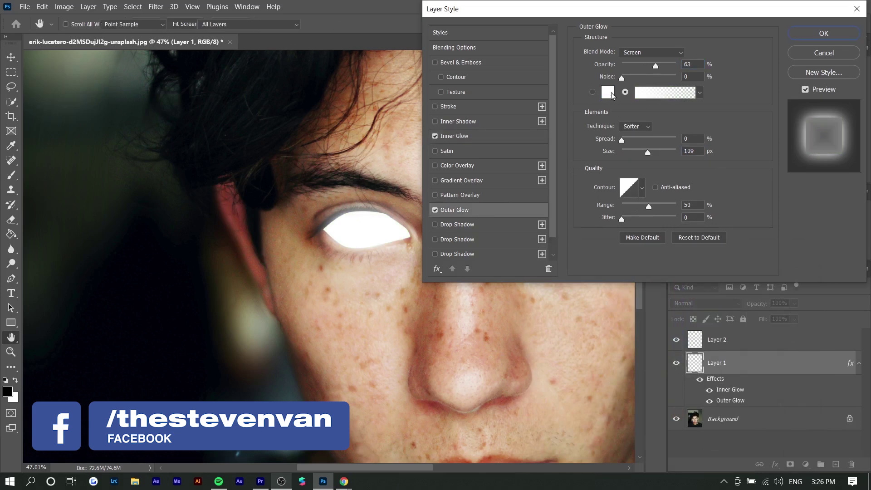
click(682, 345)
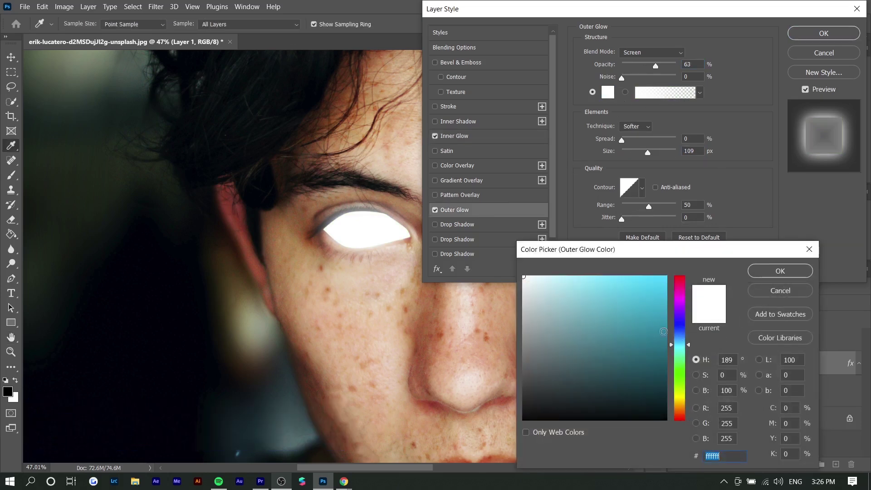
click(665, 276)
click(772, 277)
drag(656, 67, 649, 66)
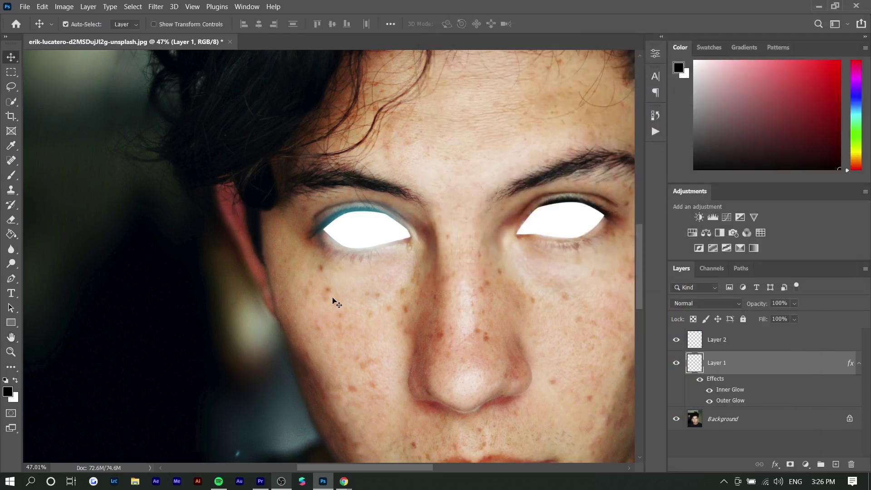
- Apply the layer style and soften the inner corner of Layer 1's eye using a soft 102 px Eraser at 3% hardness
scroll(328, 290, down, 3)
scroll(241, 260, up, 5)
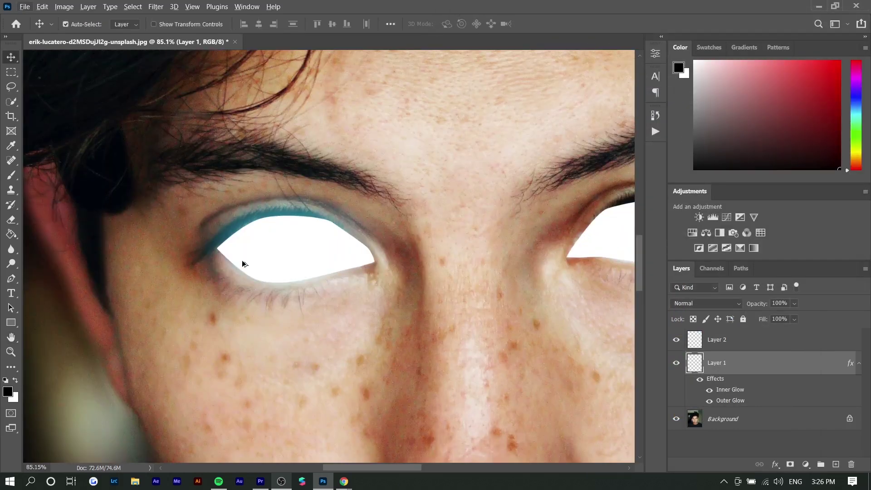
scroll(340, 252, up, 3)
scroll(395, 258, up, 2)
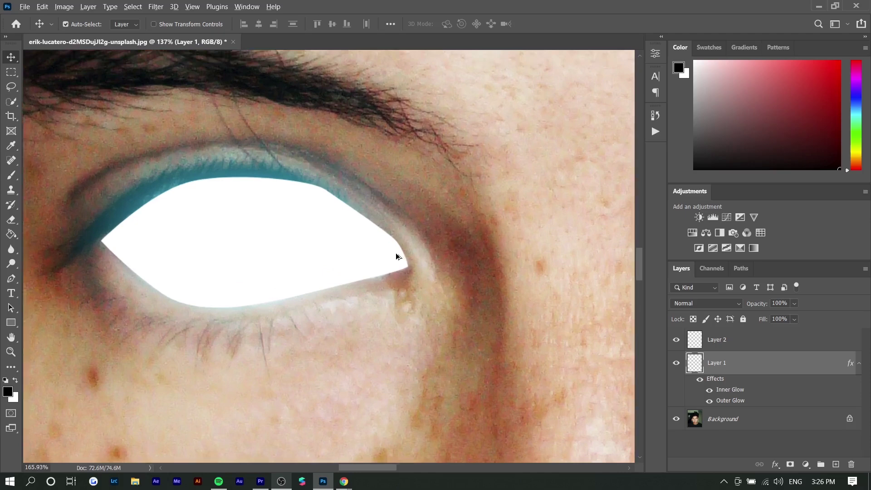
scroll(388, 268, down, 2)
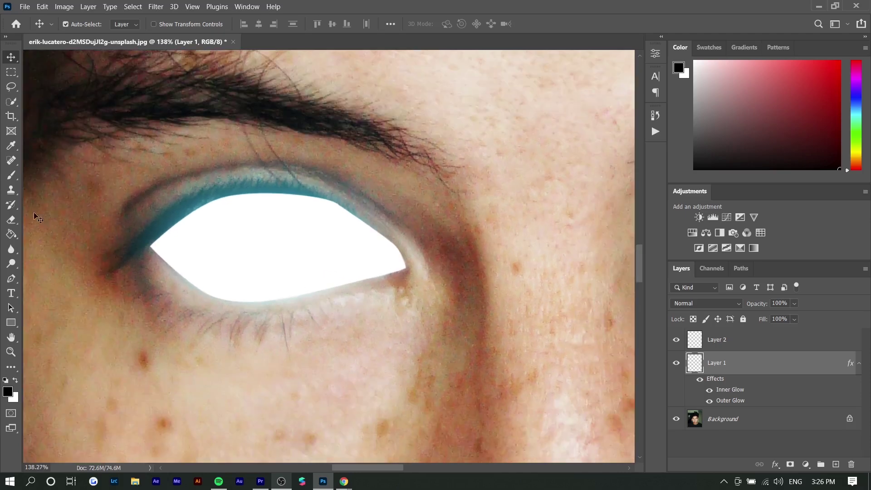
click(12, 219)
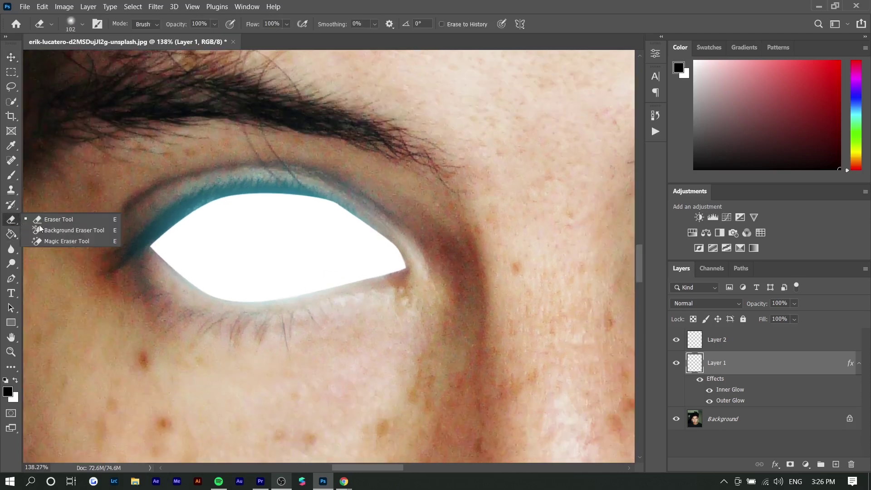
click(73, 27)
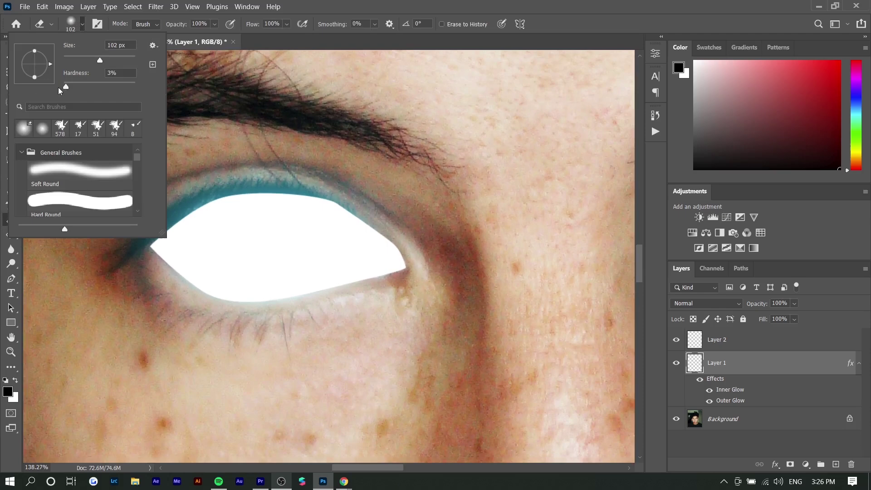
click(382, 303)
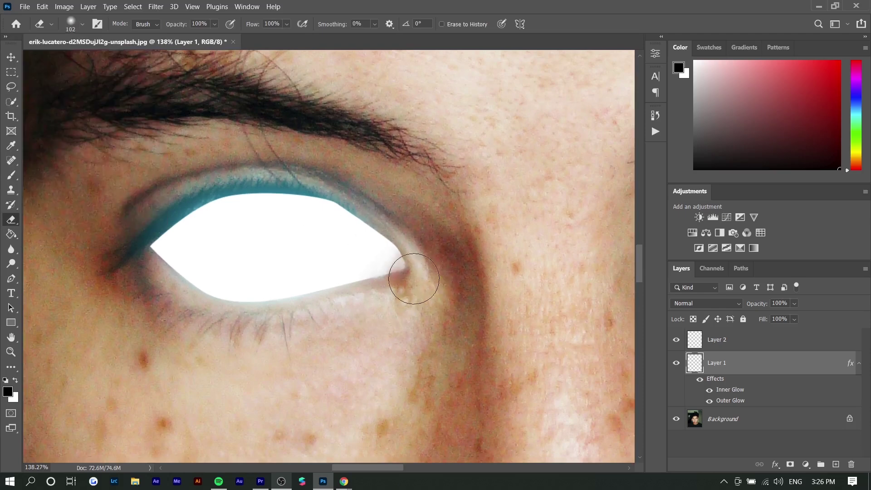
mouse_move(414, 280)
mouse_down()
mouse_move(440, 274)
mouse_move(424, 274)
mouse_up()
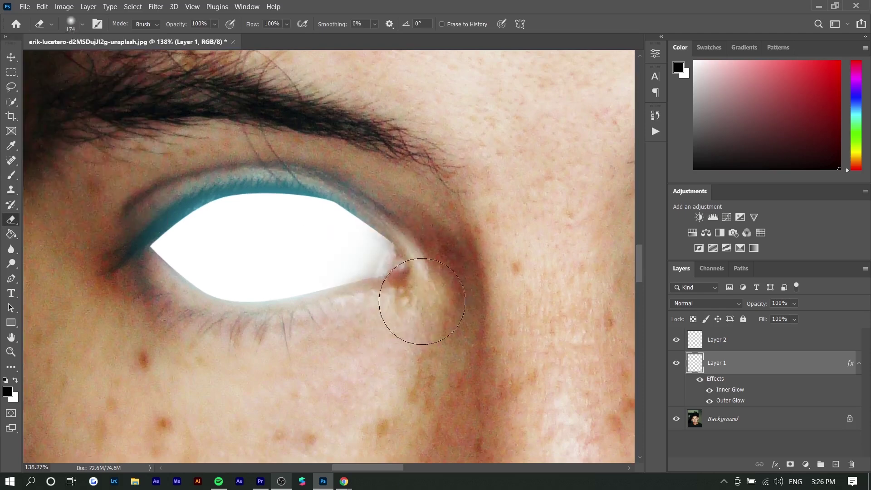
- Lightly erase the lower and upper edges of Layer 1's white eye with the Eraser enlarged to 174 px
scroll(374, 341, down, 3)
mouse_move(174, 273)
mouse_down()
mouse_move(191, 286)
mouse_move(203, 307)
mouse_up()
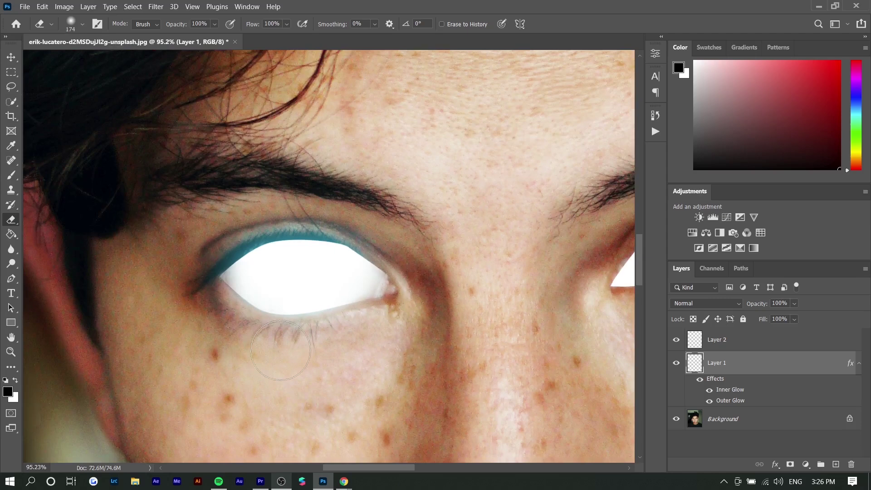
drag(268, 207, 365, 215)
scroll(459, 223, down, 4)
scroll(423, 264, up, 2)
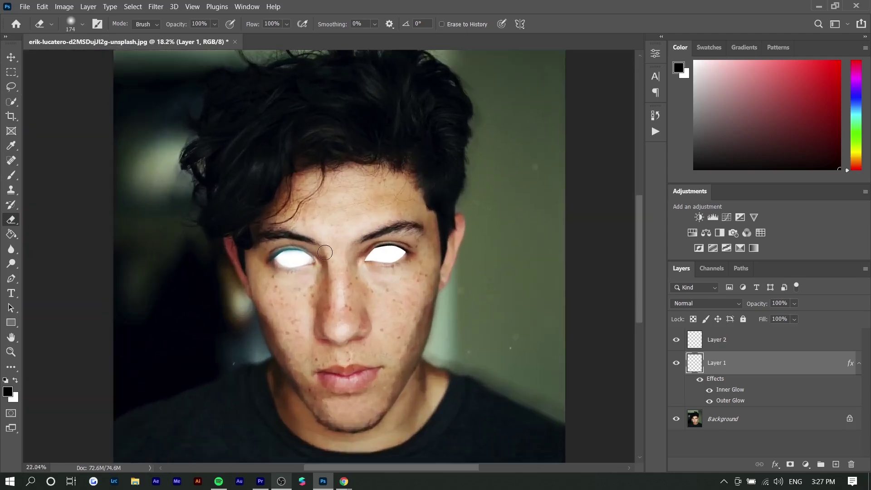
- Copy the layer style of Layer 1 and paste it onto Layer 2
scroll(423, 264, up, 3)
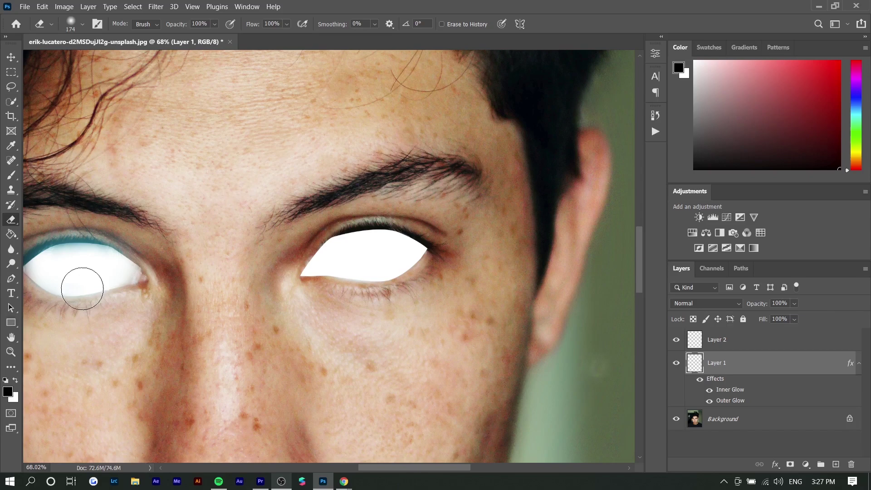
right_click(797, 369)
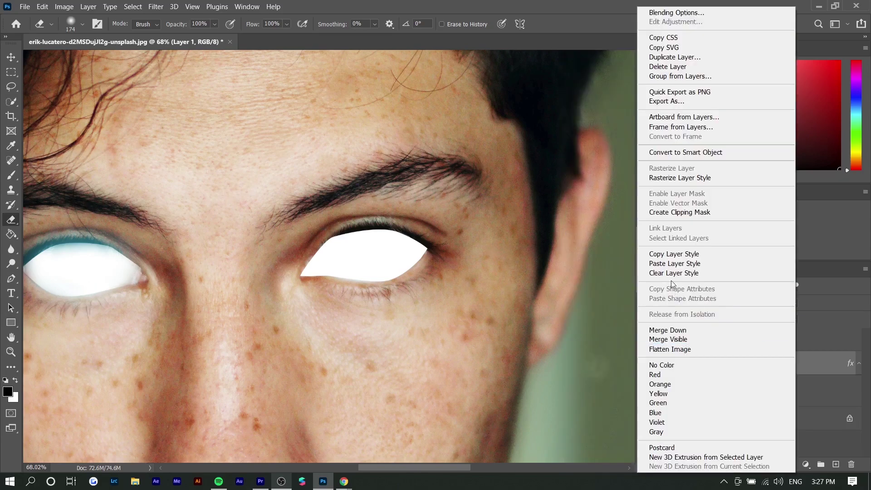
click(701, 257)
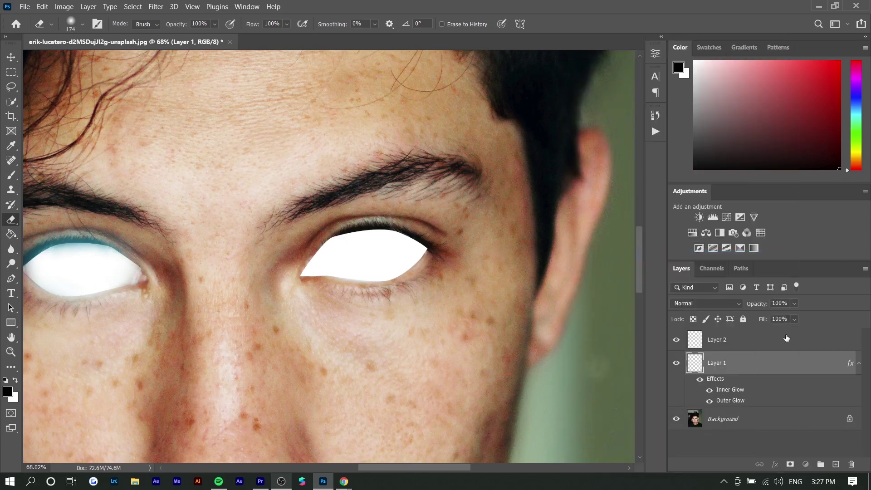
right_click(788, 337)
click(686, 265)
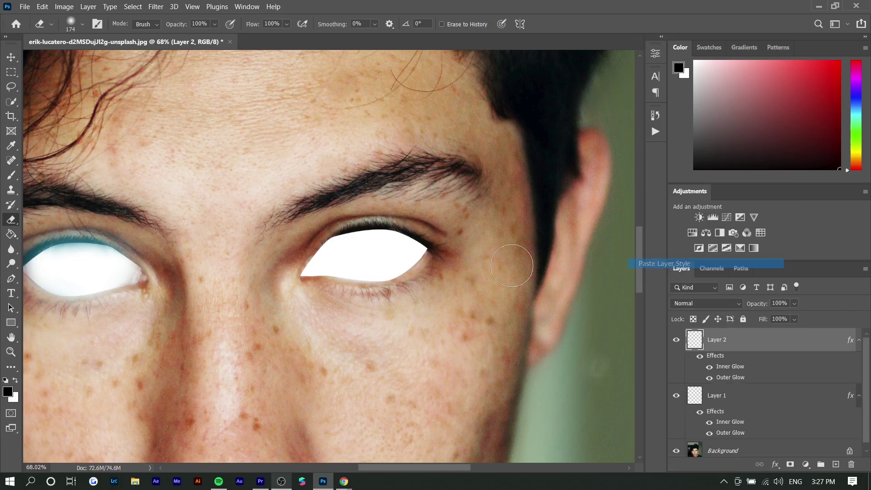
- Soften the inner corner and lower edge of Layer 2's eye with the 174 px Eraser
scroll(243, 257, down, 6)
scroll(268, 258, up, 6)
scroll(271, 258, up, 1)
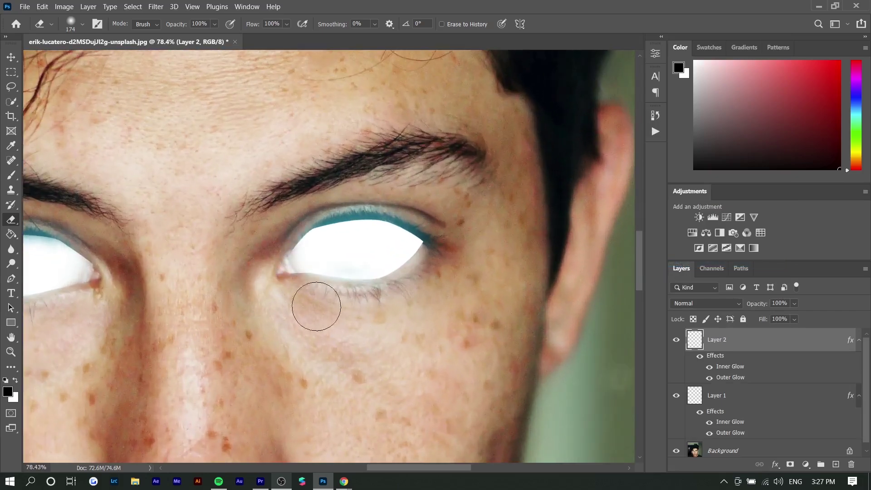
scroll(334, 326, down, 4)
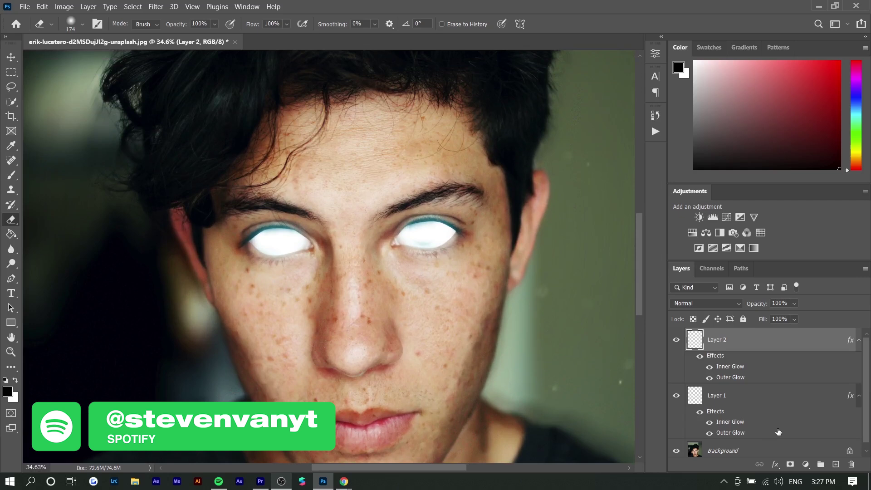
- Add a new empty layer above Layer 2 and collapse the effects lists of Layer 2 and Layer 1
click(835, 464)
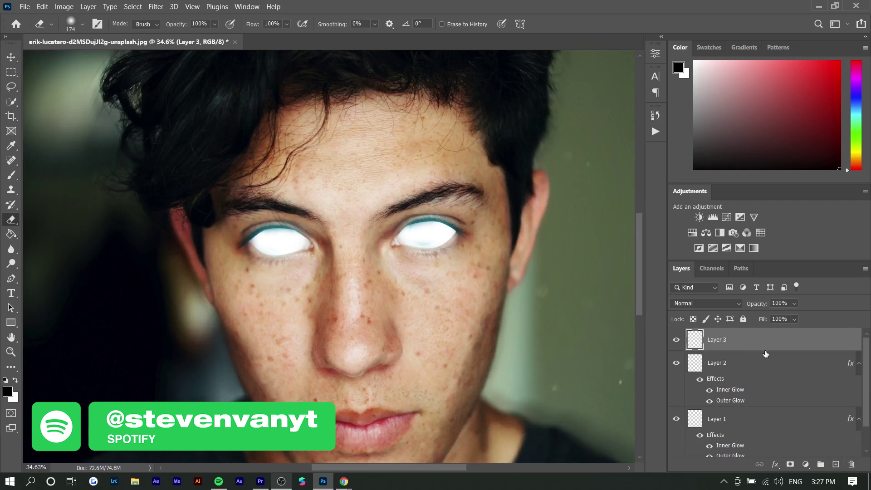
click(858, 365)
click(858, 386)
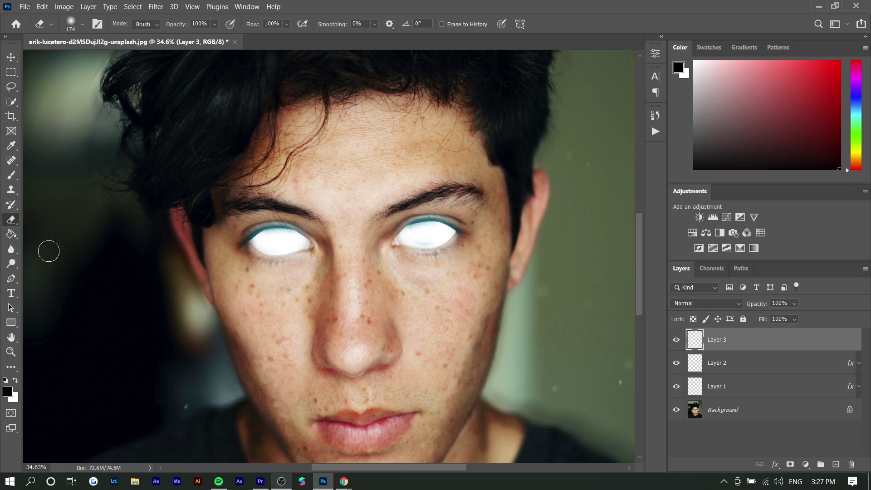
- Paint a soft white glow over each eye on Layer 3 with an 811 px Brush at 38% flow
key(b)
scroll(307, 216, up, 3)
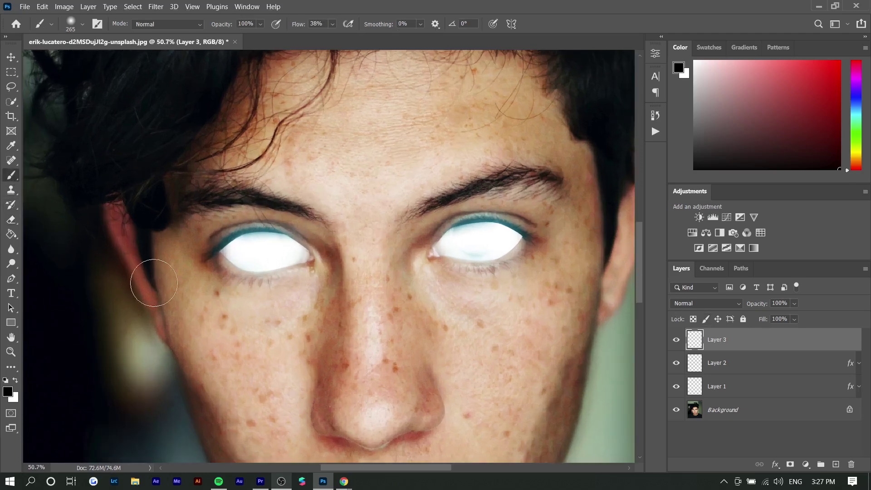
alt+drag(289, 261, 351, 261)
click(15, 381)
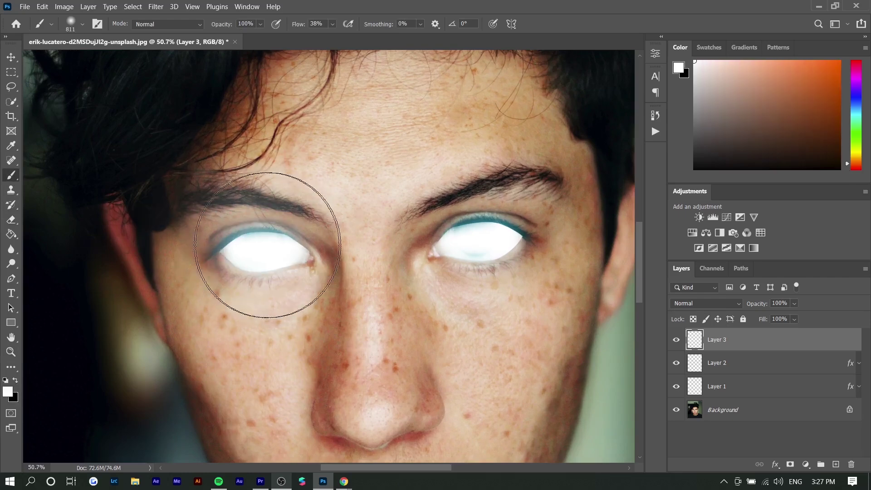
key(ctrl+z)
click(254, 249)
click(483, 241)
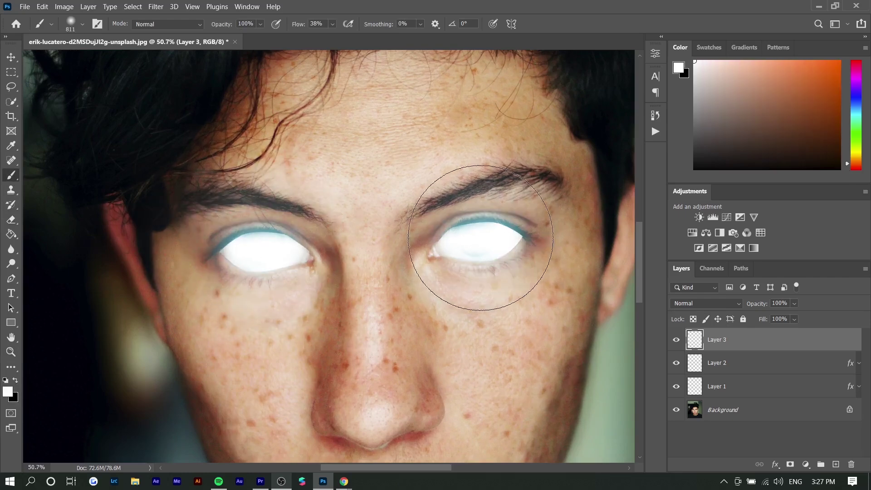
scroll(571, 340, down, 6)
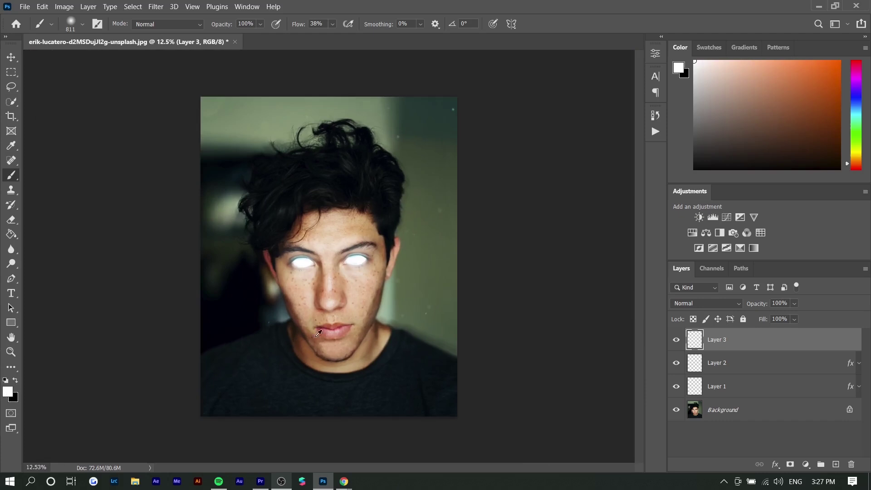
- Try Layer 3 directly above the Background, and return it to the top of the layer stack
drag(723, 388, 725, 392)
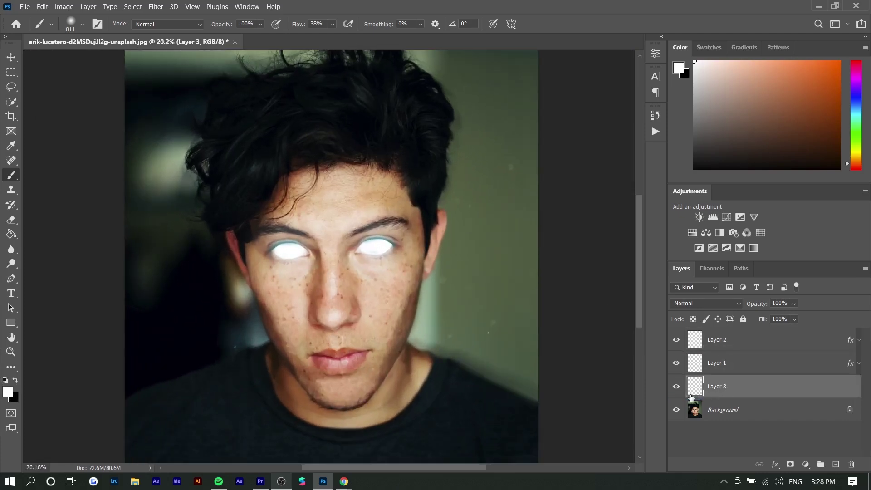
scroll(333, 276, down, 3)
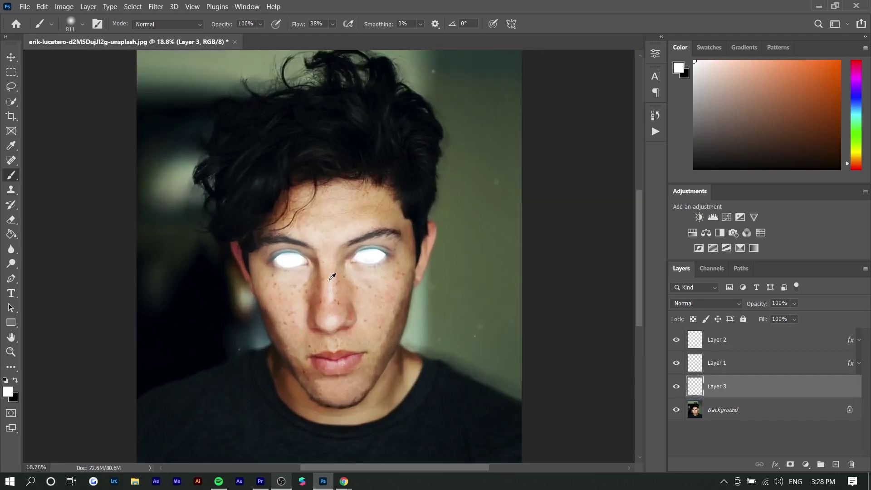
key(ctrl+shift+bracketright)
scroll(313, 293, down, 4)
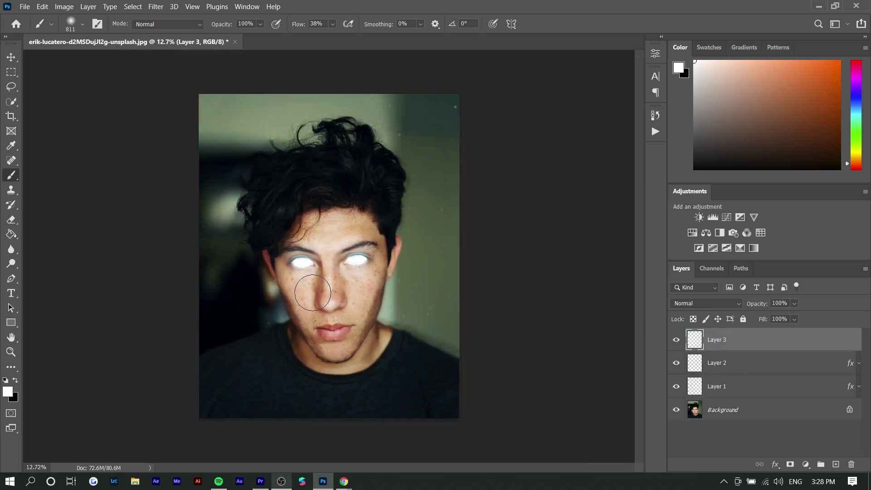